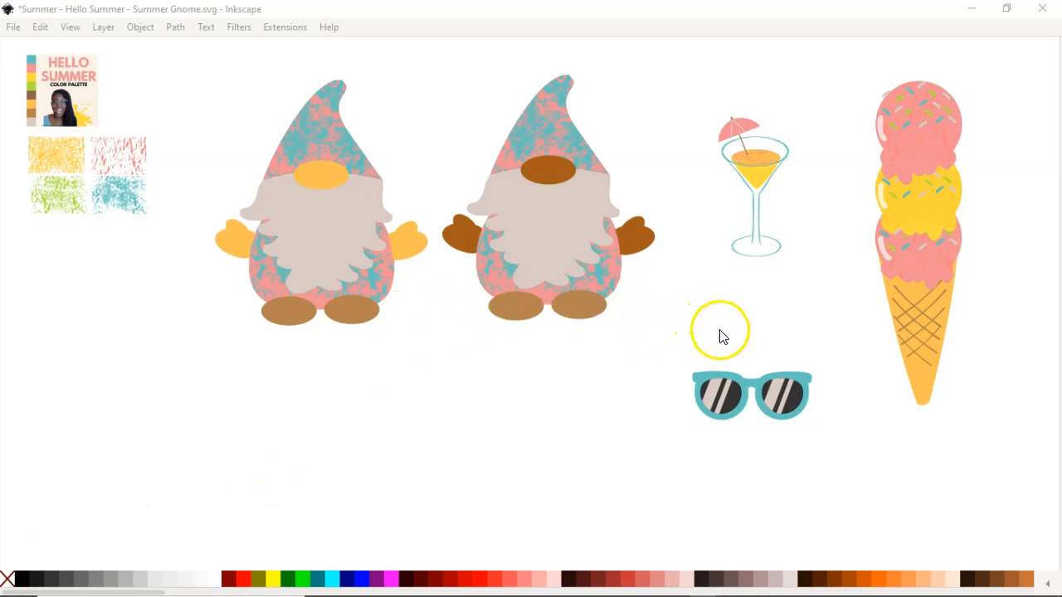
Place the sunglasses on the face of the gnome with the brown nose and lower them behind the nose.
click(807, 384)
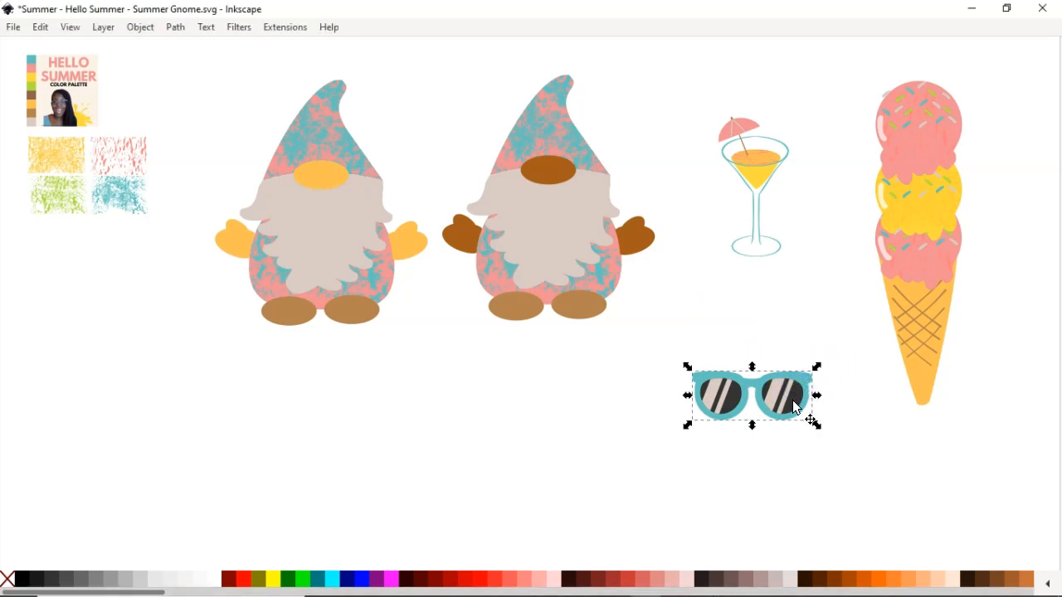
drag(813, 420, 586, 156)
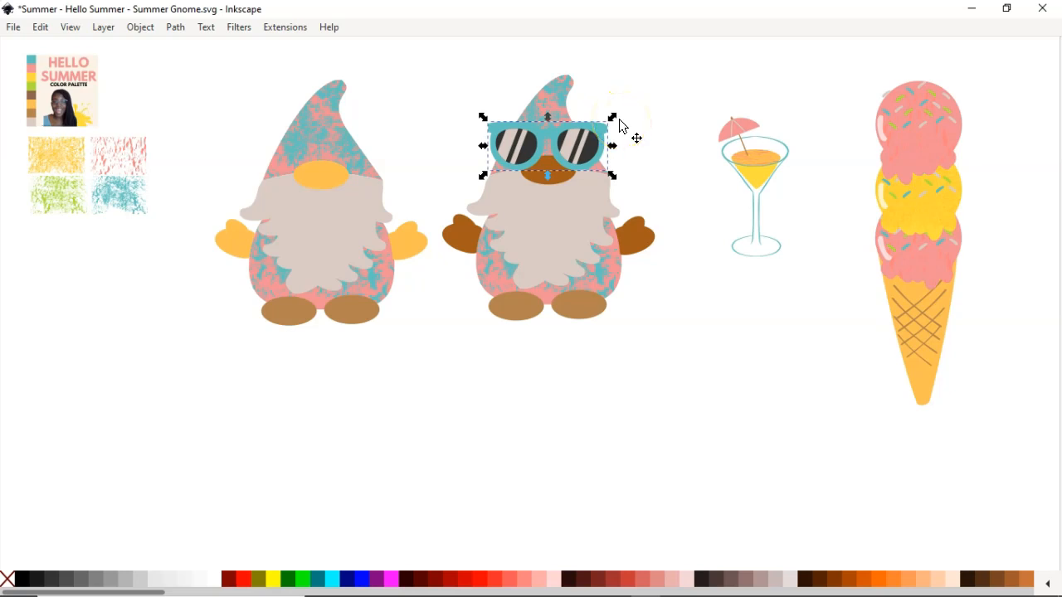
key(Page_Down)
click(689, 344)
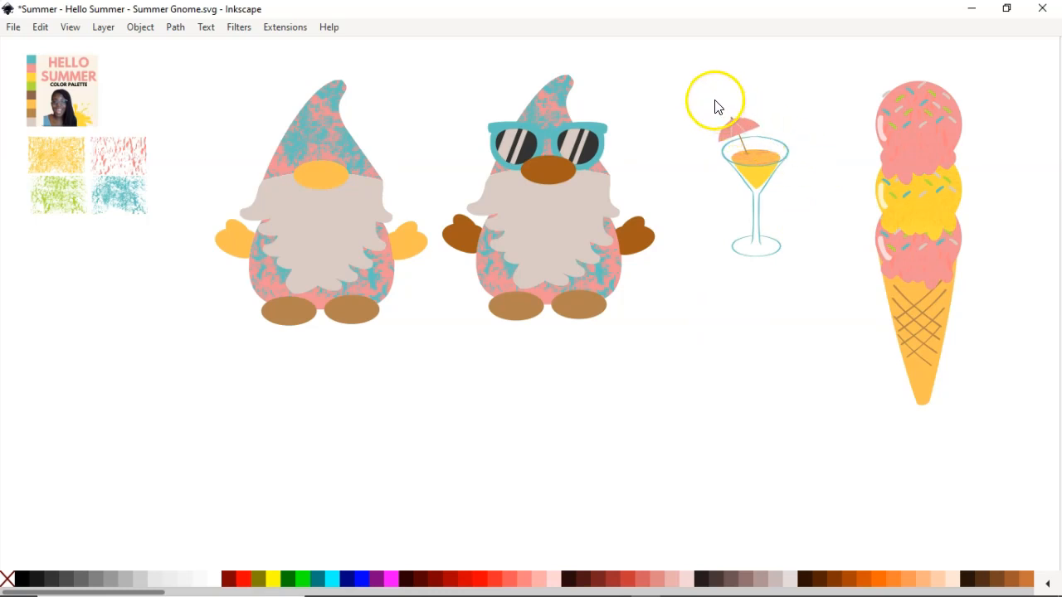
Move the cocktail glass onto the sunglasses gnome's hand nearest the other gnome.
click(756, 166)
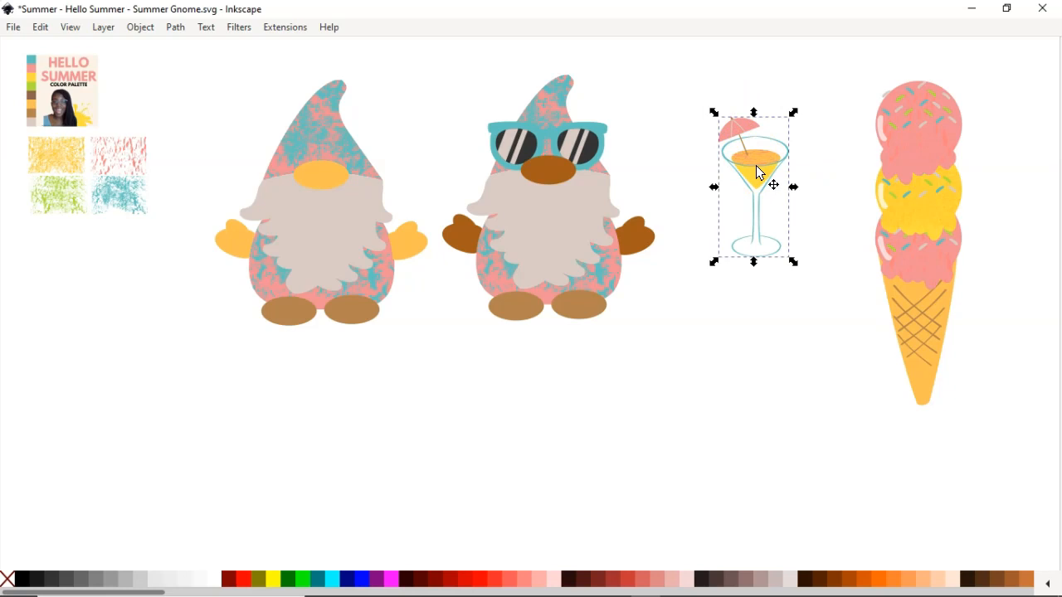
drag(756, 166, 451, 180)
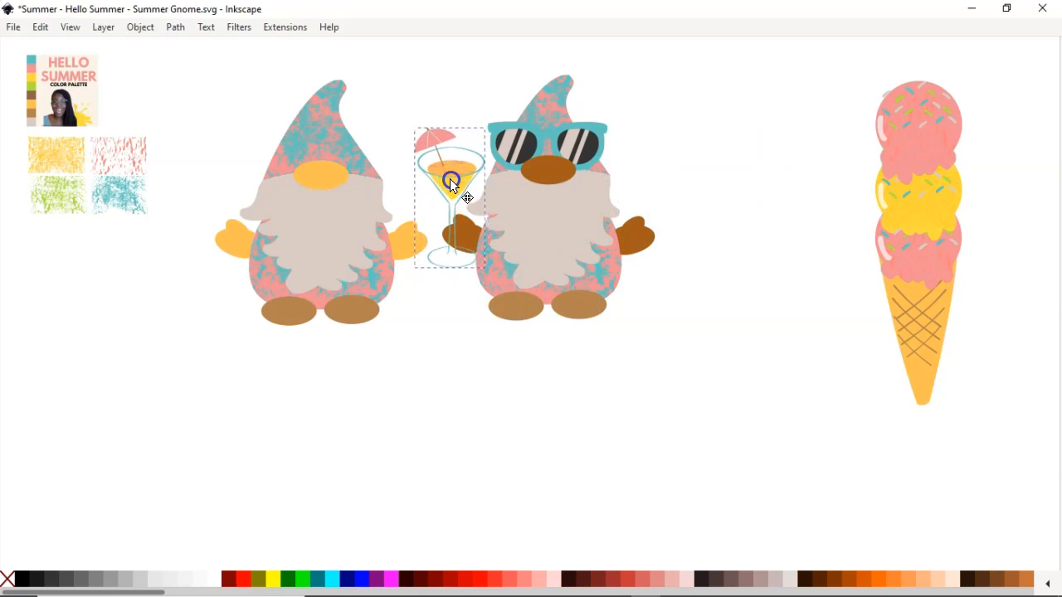
drag(450, 183, 449, 193)
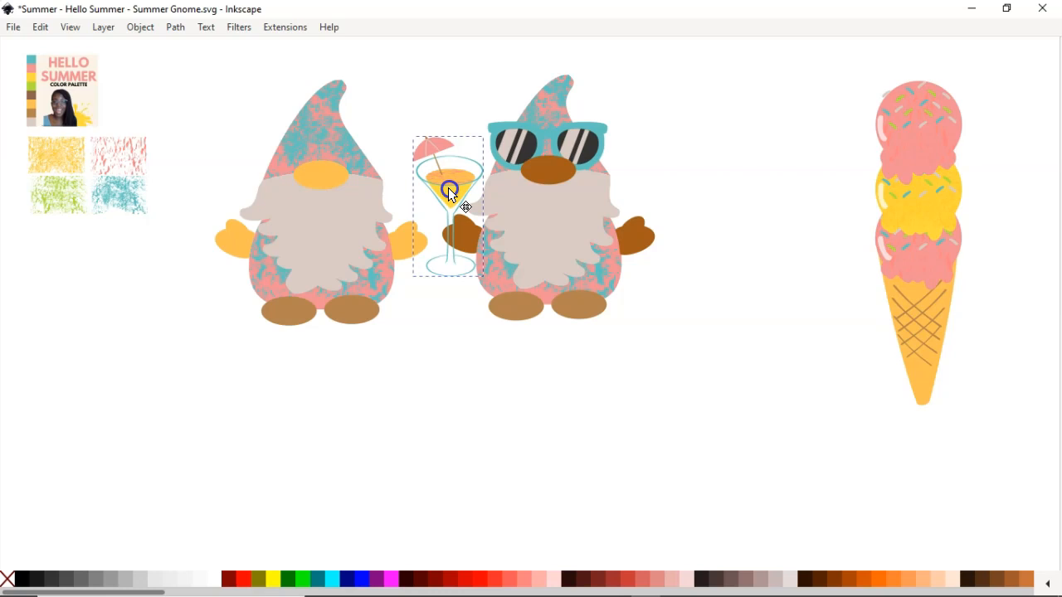
drag(449, 191, 449, 192)
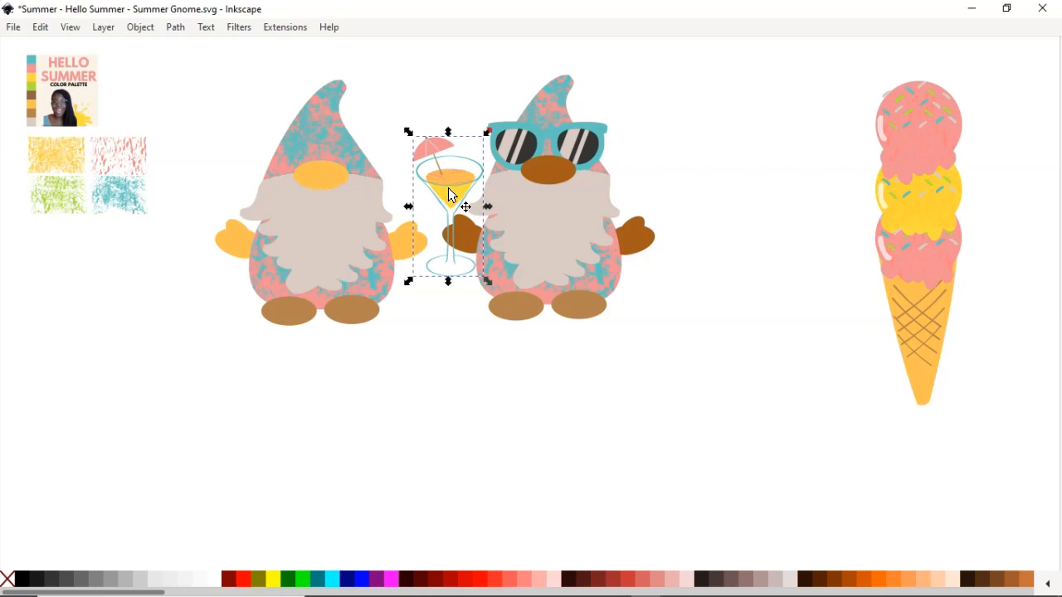
click(533, 237)
click(705, 294)
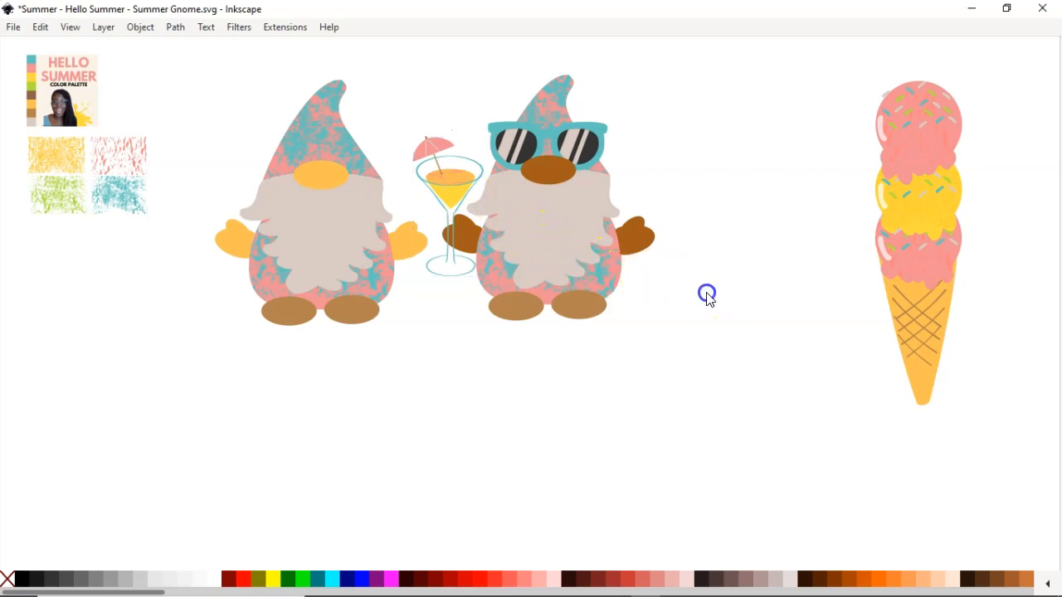
Scale the ice cream cone down proportionally about its centre to about 60% of its size.
click(771, 272)
click(904, 238)
click(916, 214)
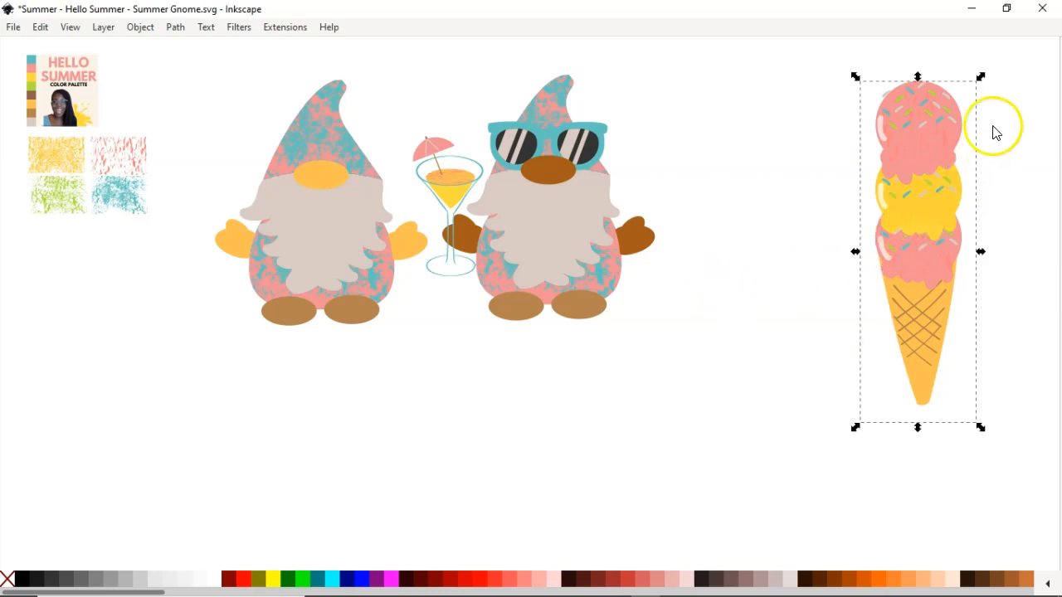
drag(980, 81, 954, 131)
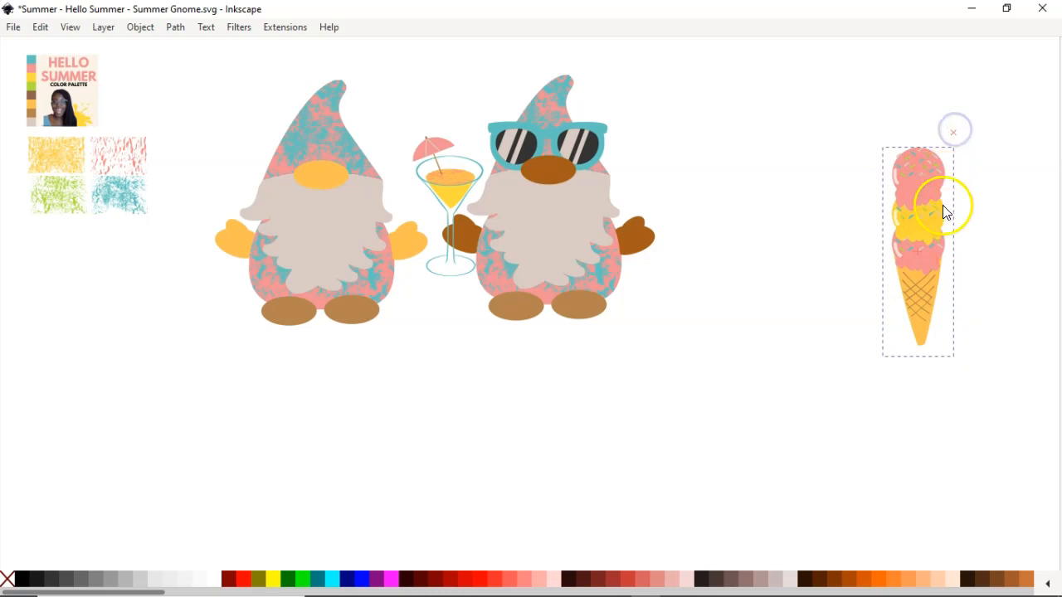
Move the ice cream cone onto the sunglasses gnome's free hand and shrink it further to fit.
click(927, 271)
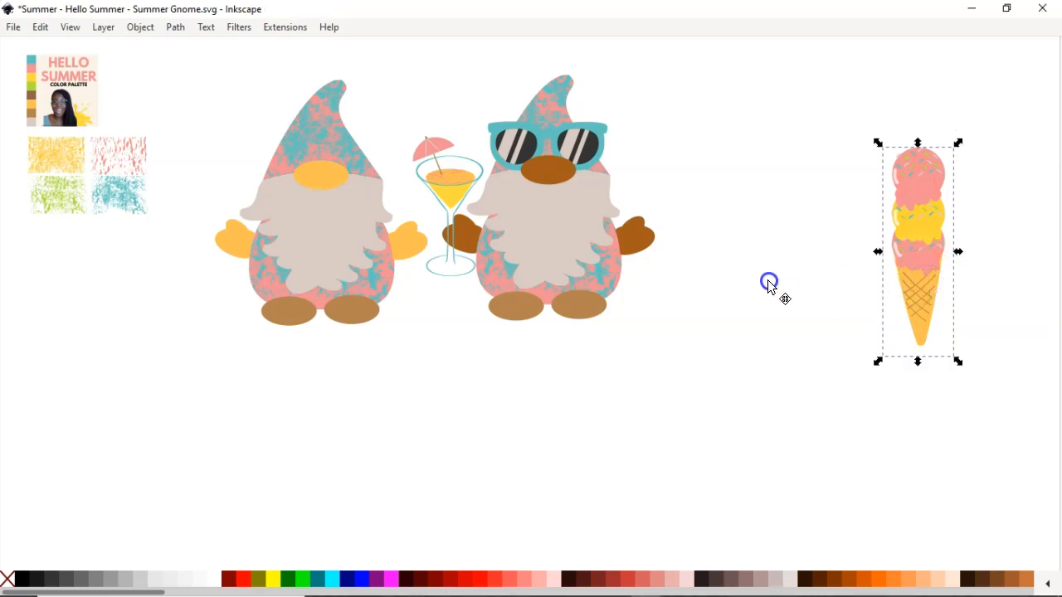
drag(679, 261, 641, 205)
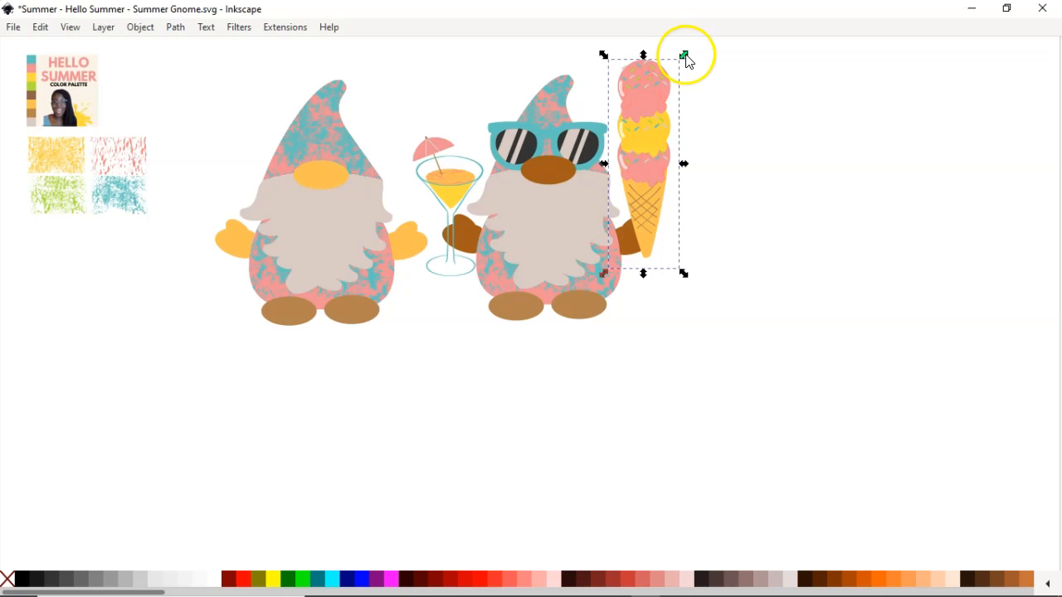
drag(684, 54, 676, 68)
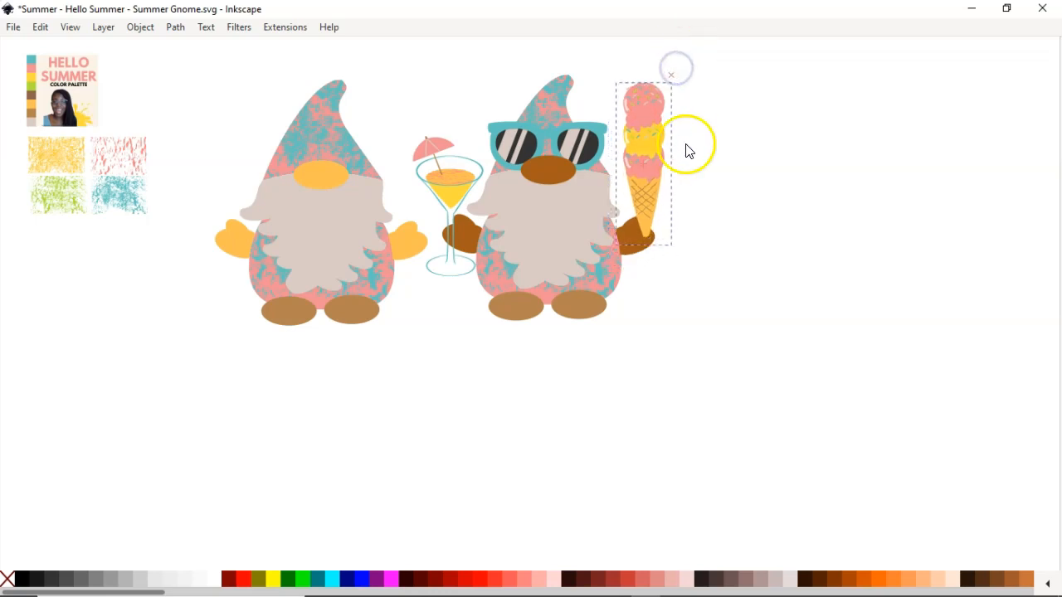
click(654, 200)
mouse_move(654, 199)
mouse_down()
mouse_move(634, 201)
mouse_move(642, 206)
mouse_up()
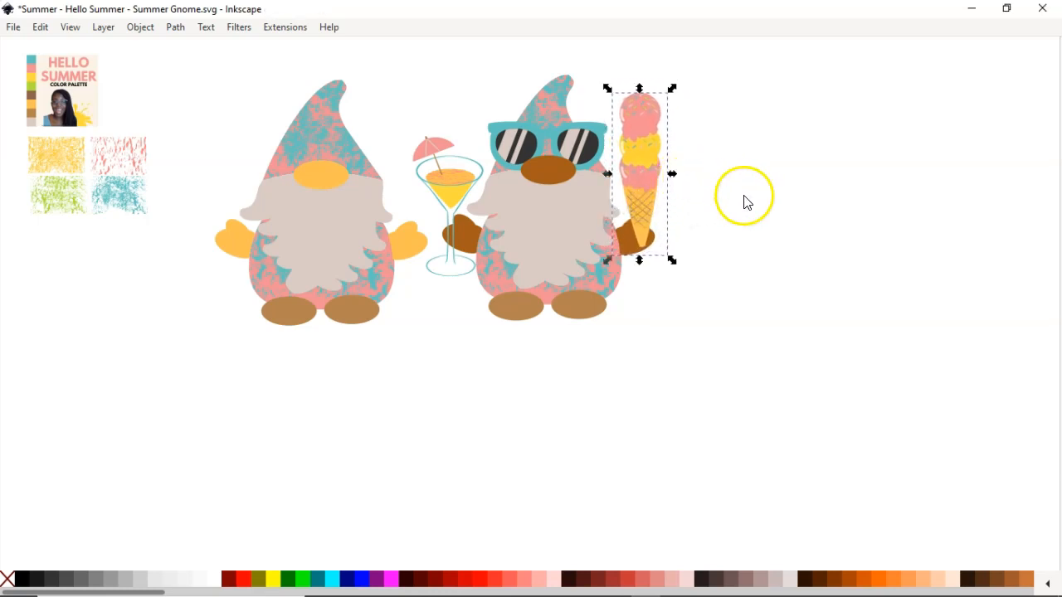
click(775, 214)
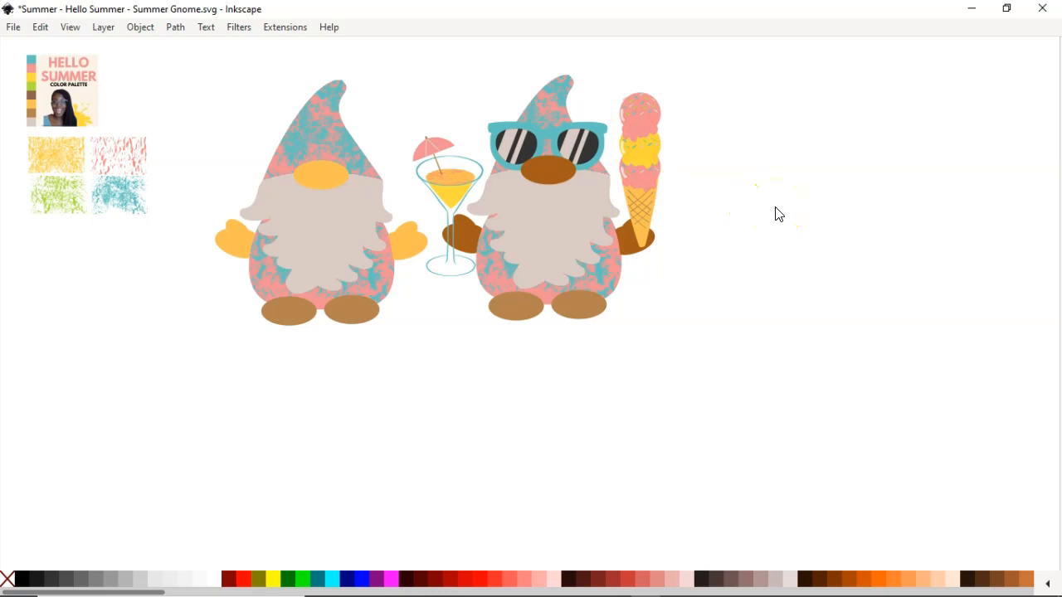
Group the sunglasses gnome with its cocktail and ice cream, and move the group slightly away from the other gnome.
drag(405, 66, 755, 379)
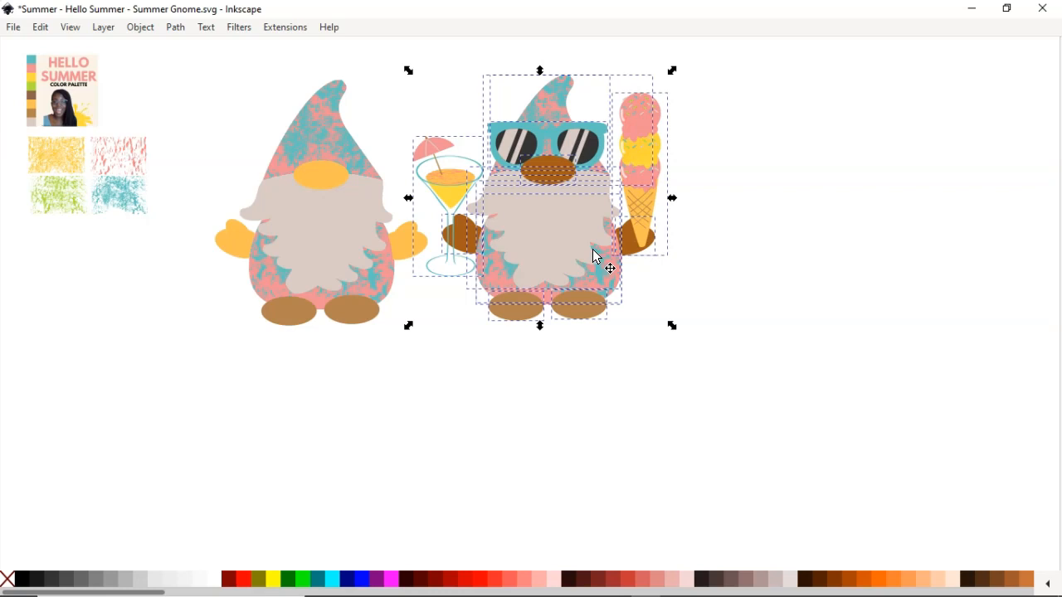
key(ctrl+g)
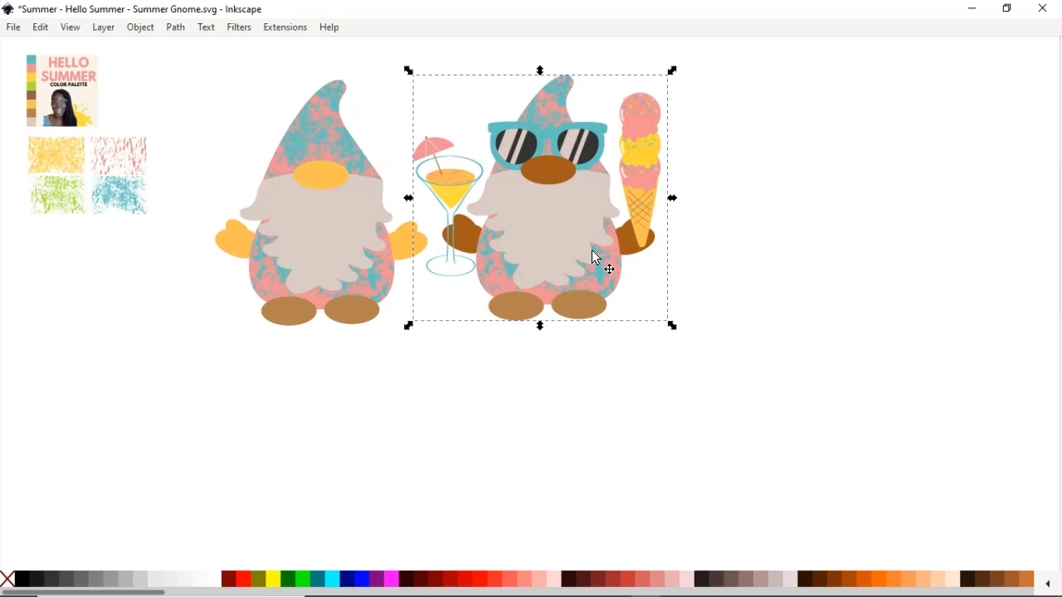
drag(587, 267, 609, 245)
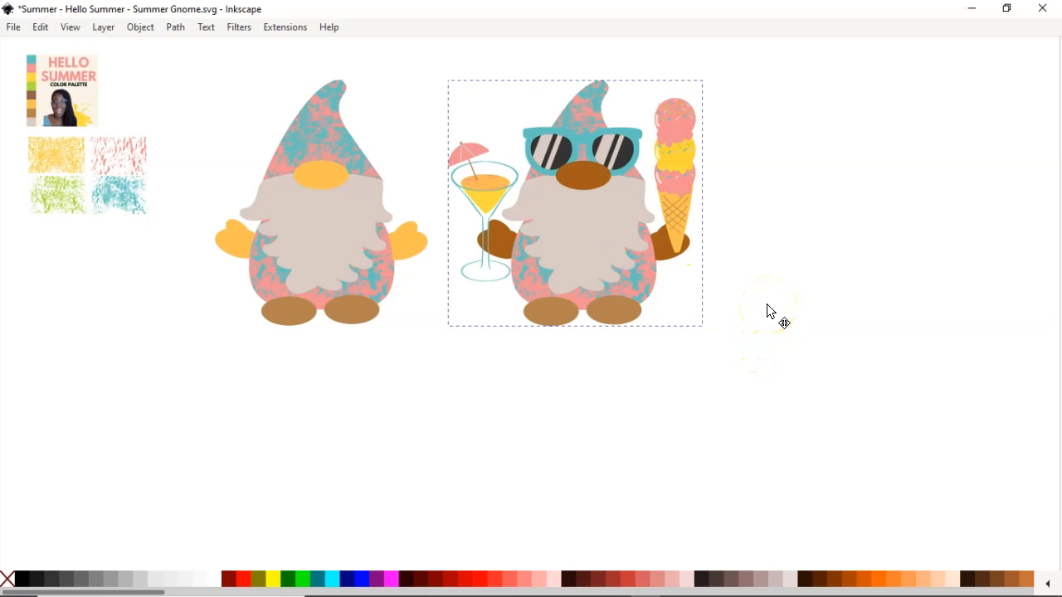
click(768, 310)
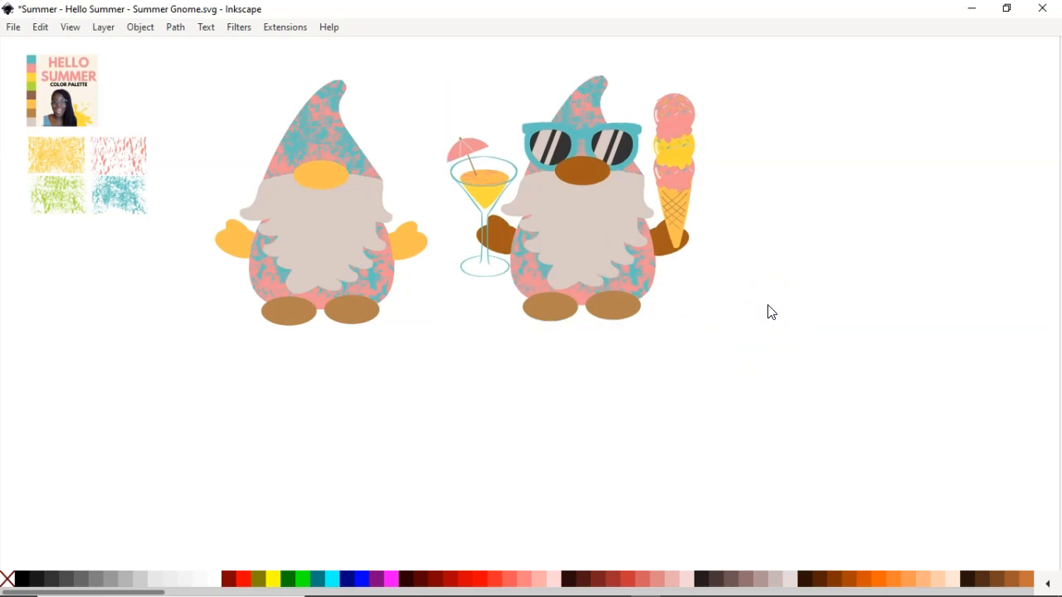
Enlarge the grouped sunglasses gnome proportionally to about 1.5 times its size and move it clear of the plain gnome.
scroll(768, 312, up, 1)
click(640, 308)
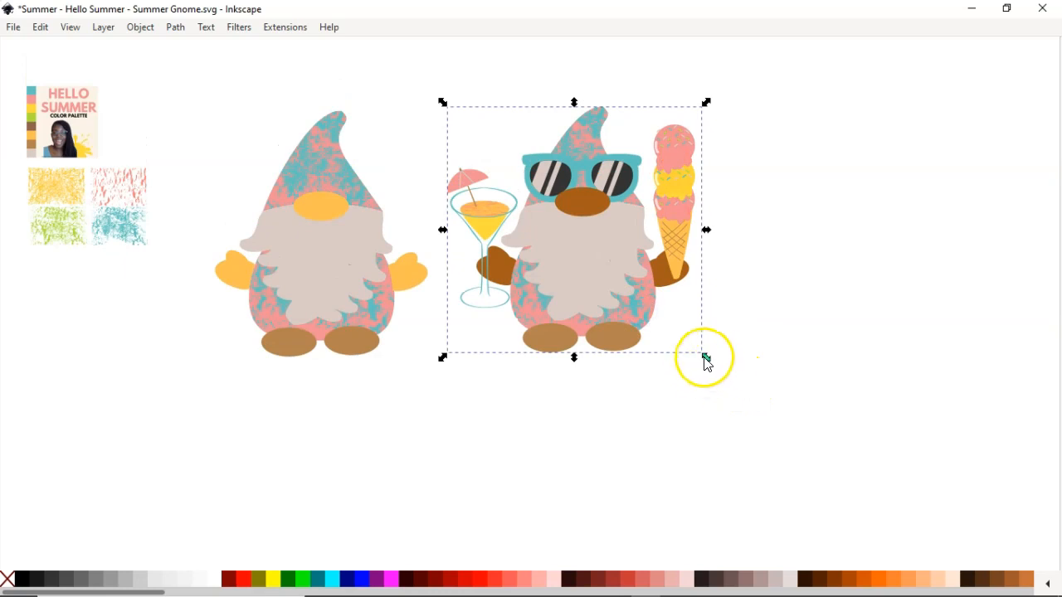
drag(707, 360, 783, 456)
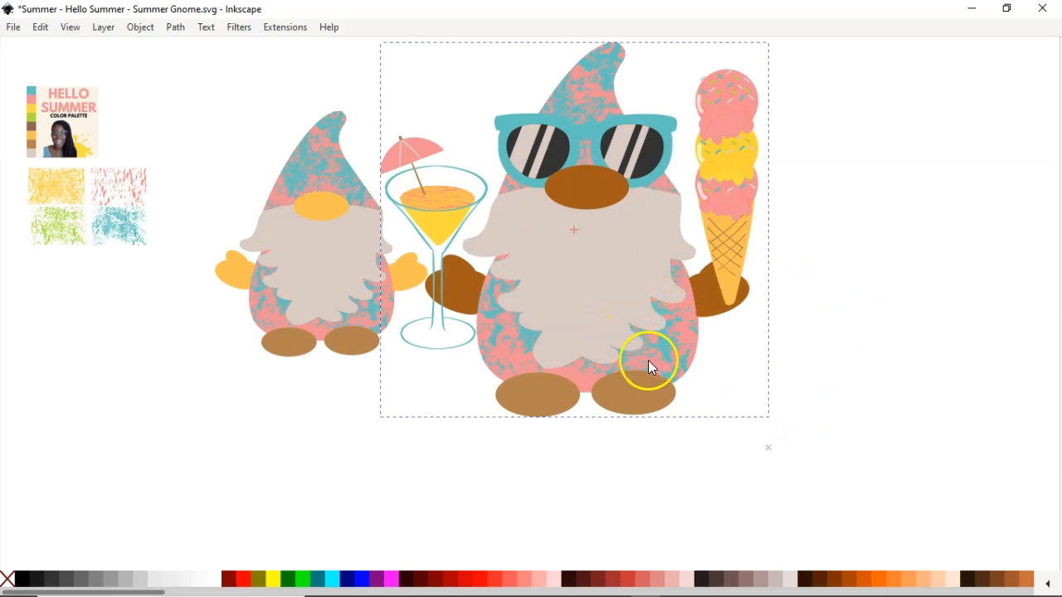
click(678, 377)
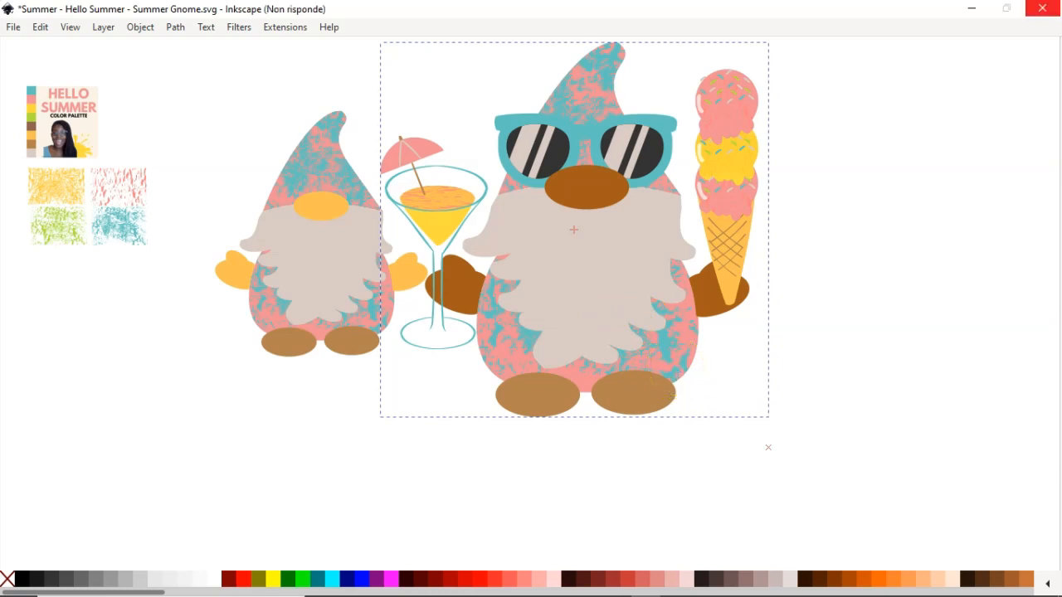
drag(676, 374, 753, 389)
click(952, 419)
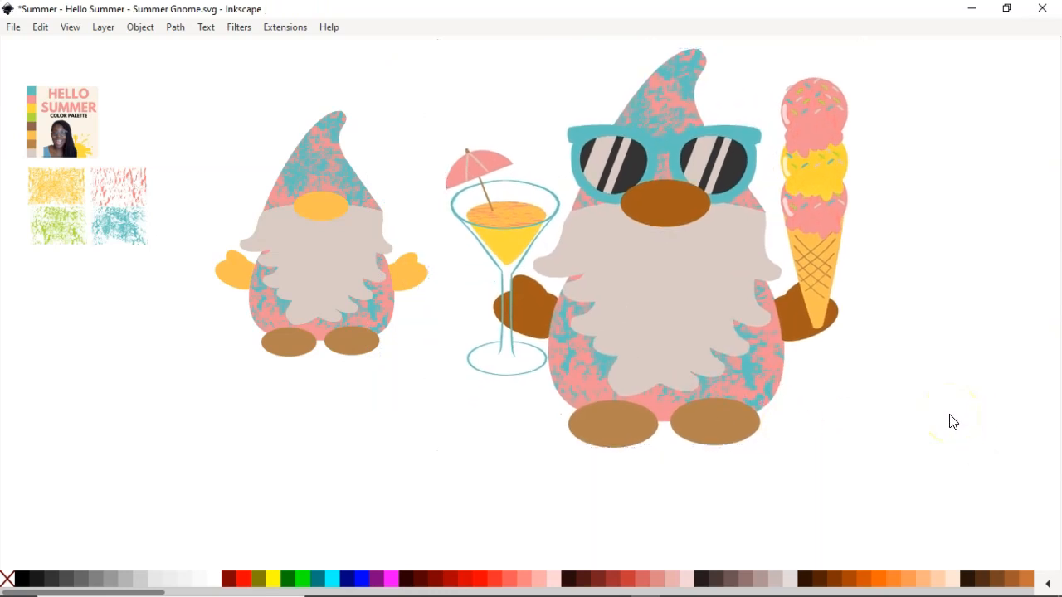
click(939, 529)
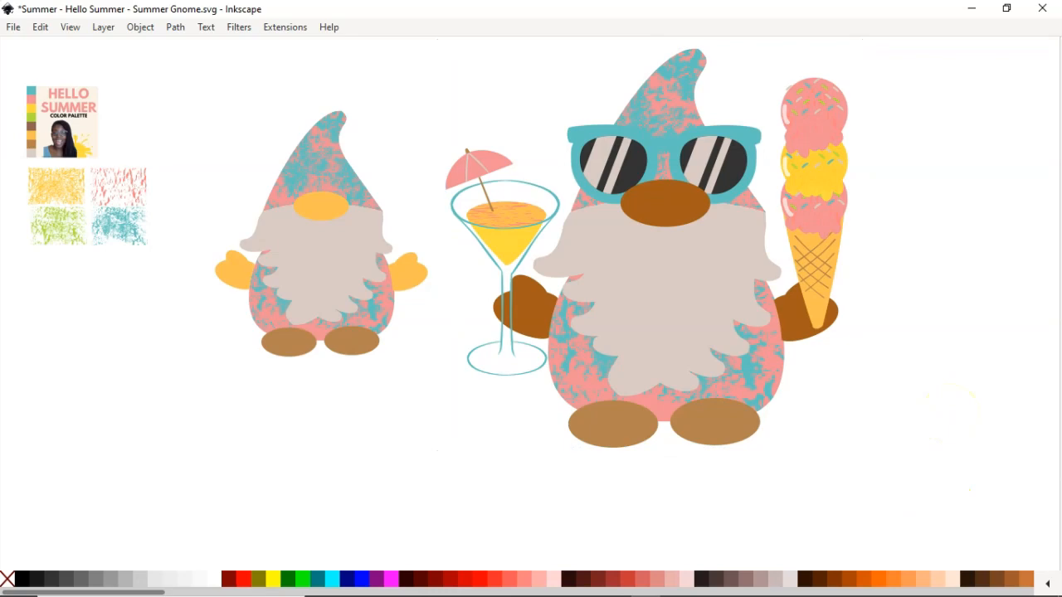